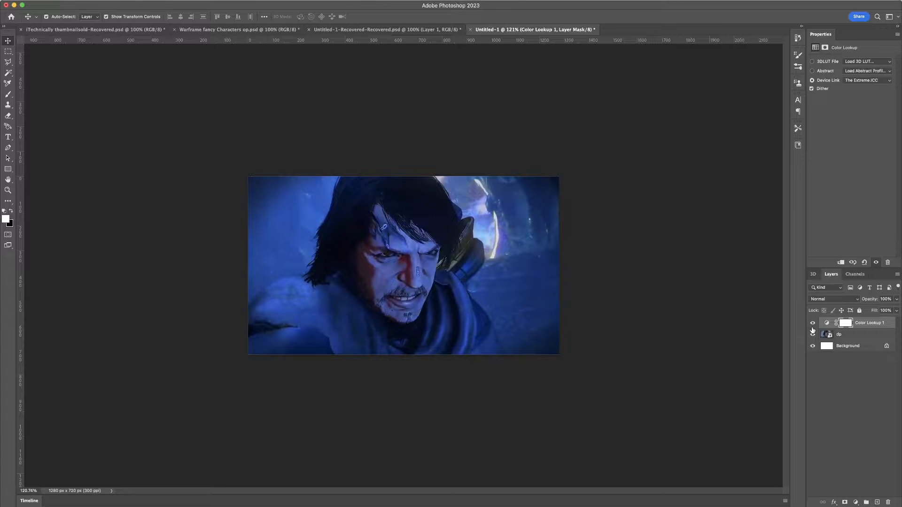
Compare the image with and without the Color Lookup 1 adjustment, and hide the Background layer.
left_click(812, 324)
left_click(811, 324)
left_click(811, 324)
left_click(811, 324)
left_click(812, 347)
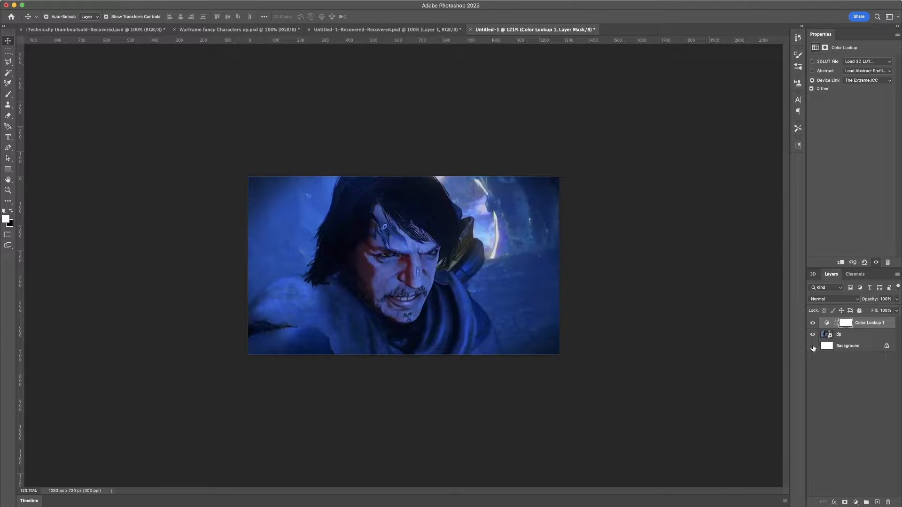
Duplicate the dp image layer and place the copy above the Color Lookup 1 adjustment.
left_click(848, 338)
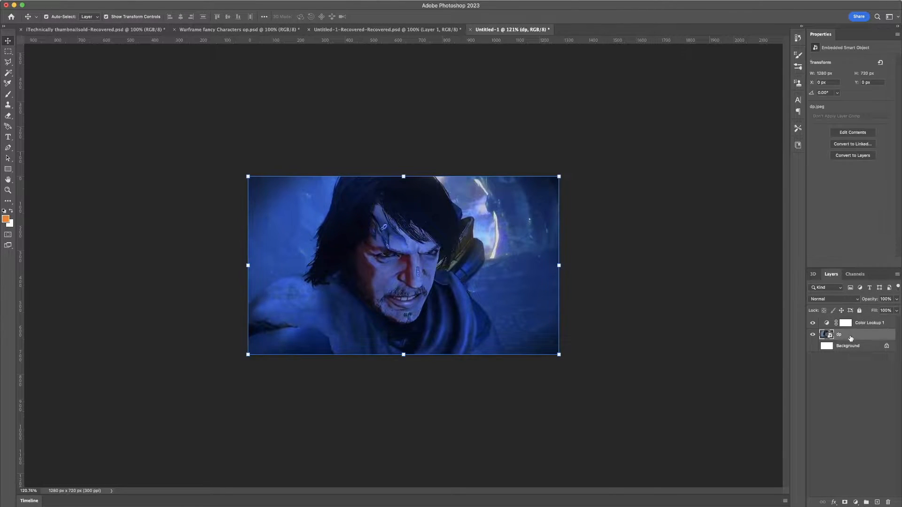
left_click(813, 324)
left_click(813, 323)
key("super")
key("super+j")
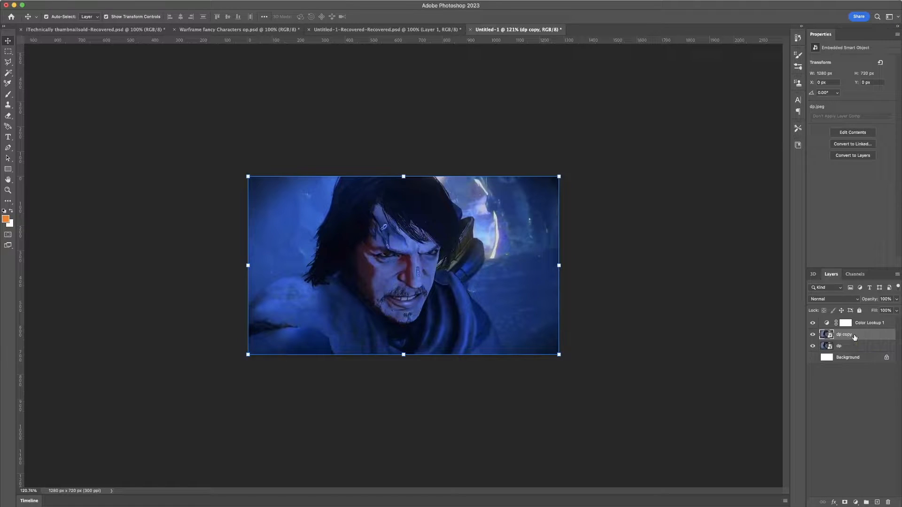
left_click_drag(854, 337, 853, 323)
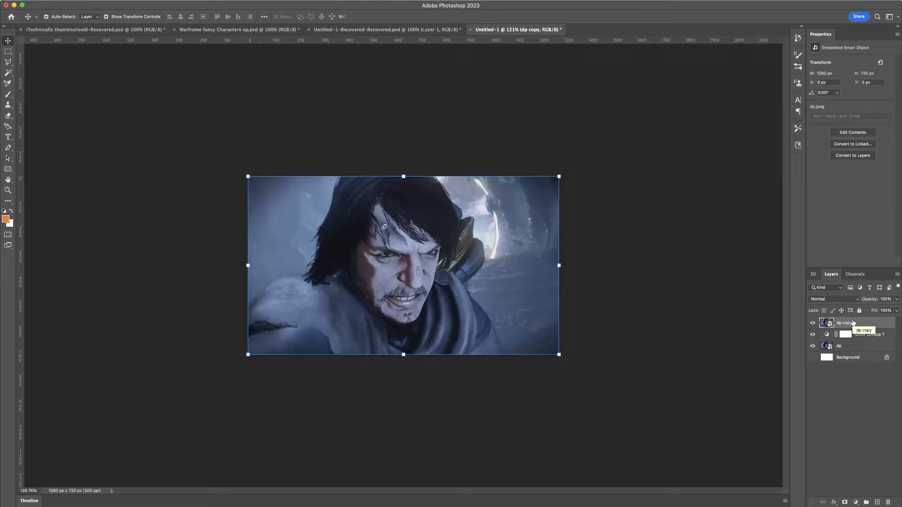
Compare the image with and without the dp copy layer, and add a layer mask to that layer.
left_click(813, 323)
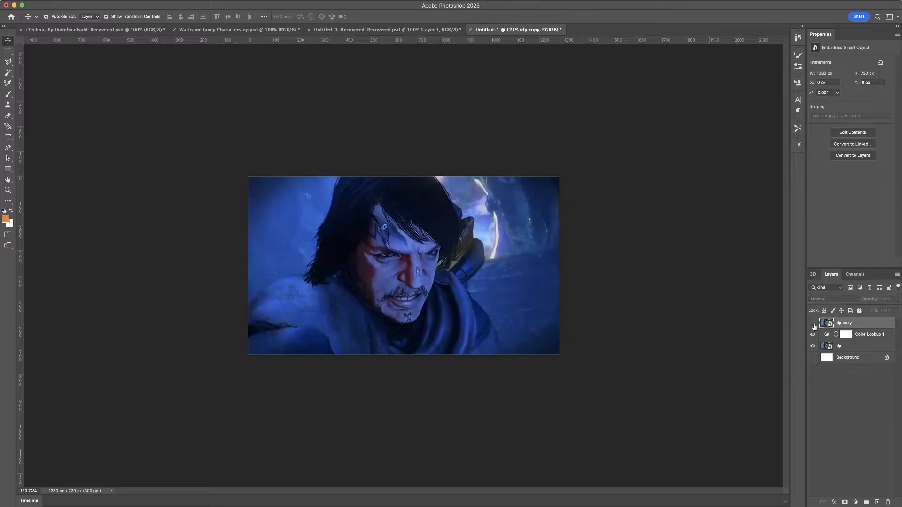
left_click(812, 323)
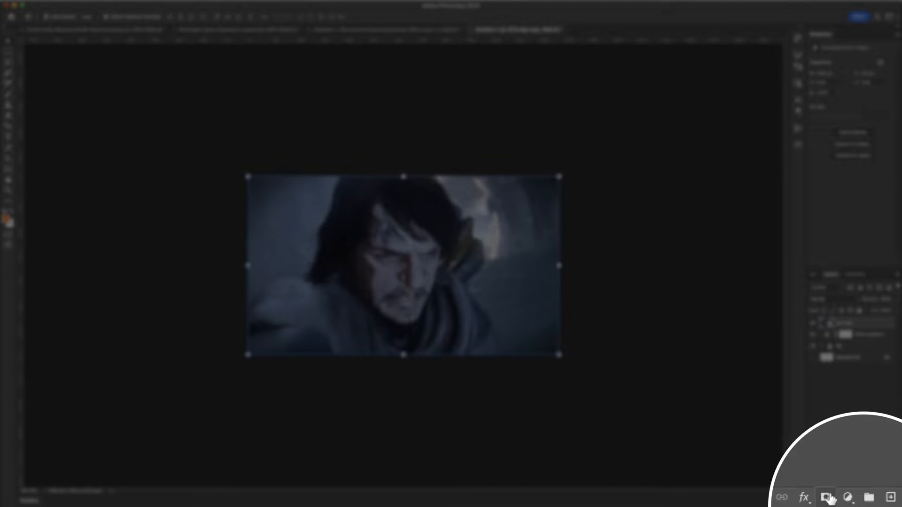
left_click(827, 498)
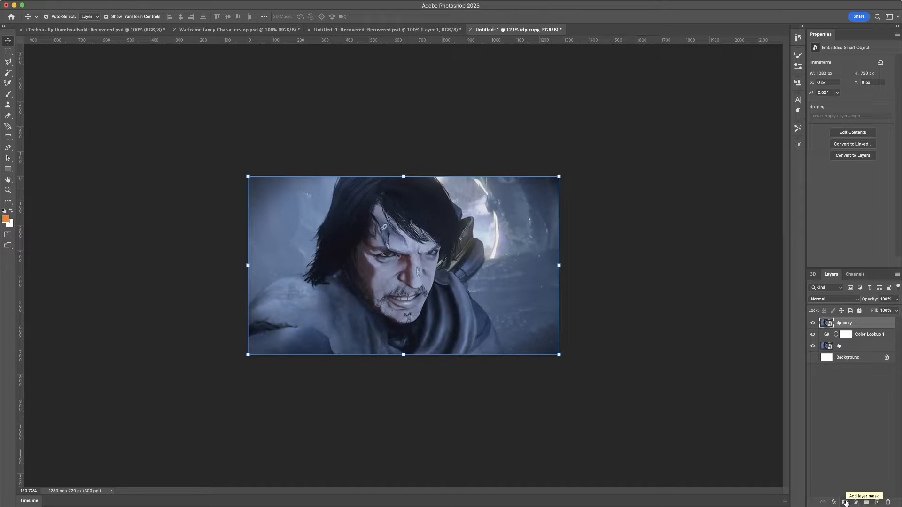
left_click(845, 503)
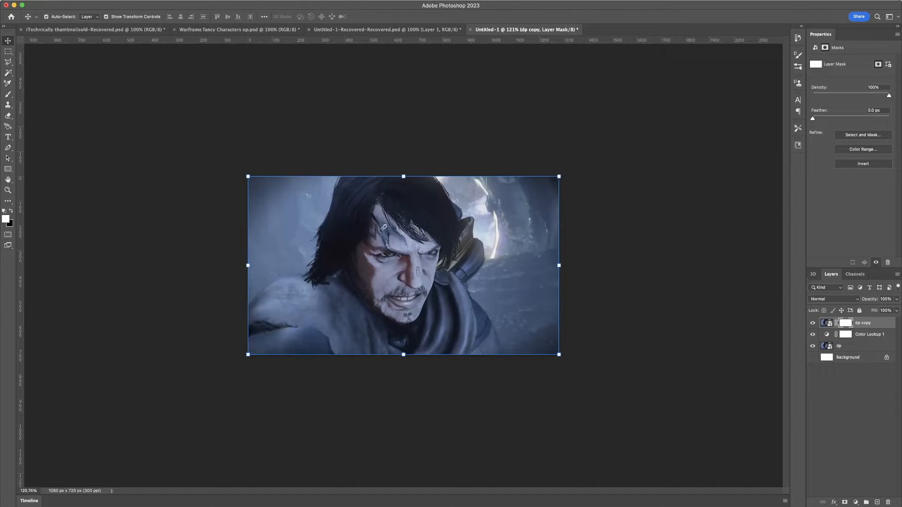
Select the right half of the canvas, 640 × 720 px, with the Rectangular Marquee, and clear it from the dp copy mask, leaving nothing selected.
left_click(8, 52)
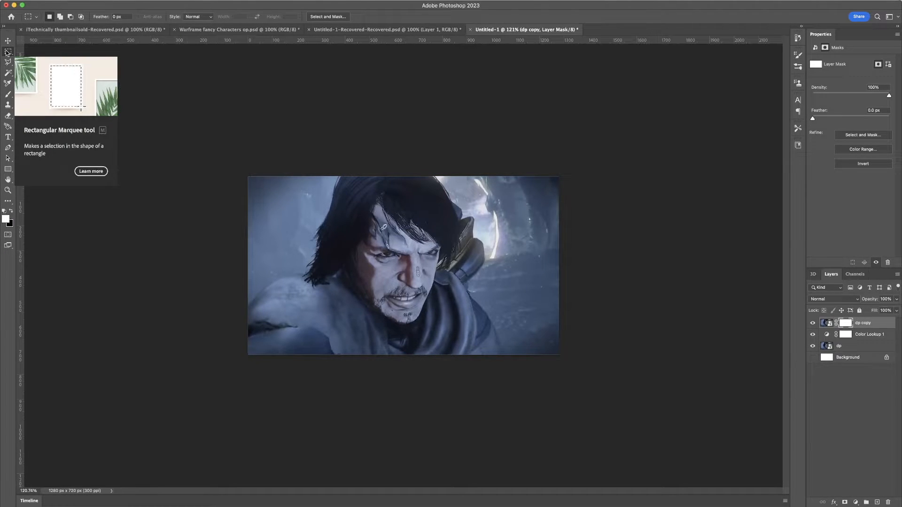
right_click(7, 52)
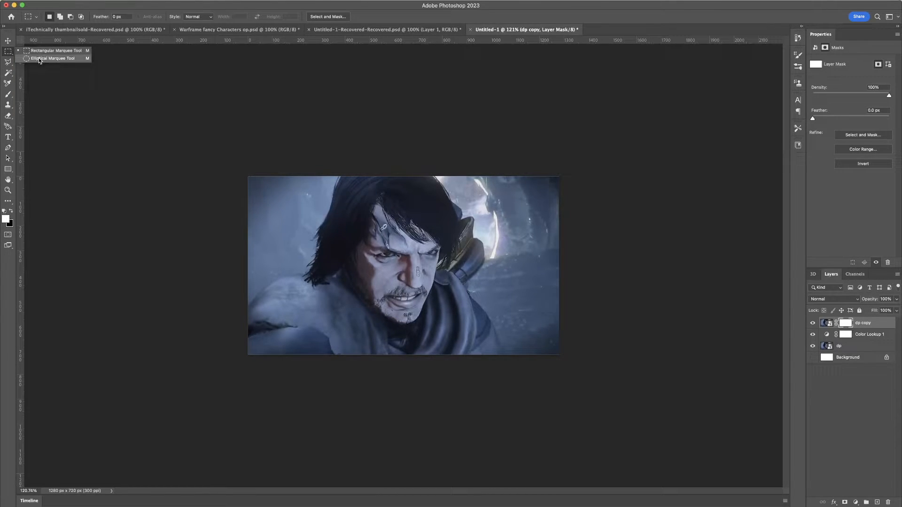
left_click(133, 61)
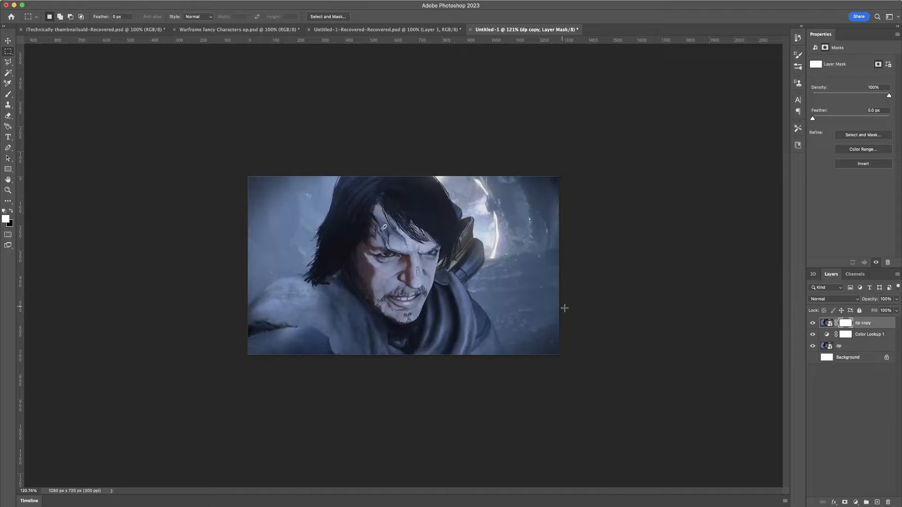
left_click_drag(606, 385, 399, 151)
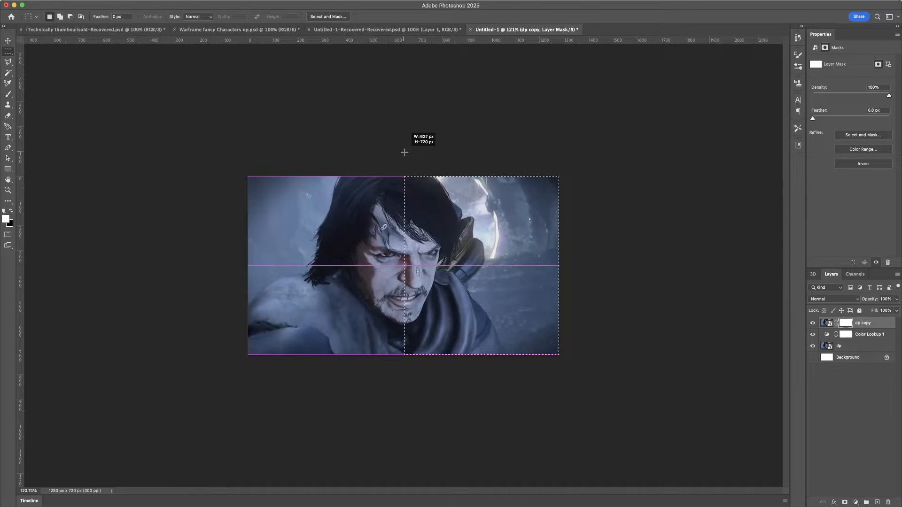
left_click_drag(408, 153, 407, 152)
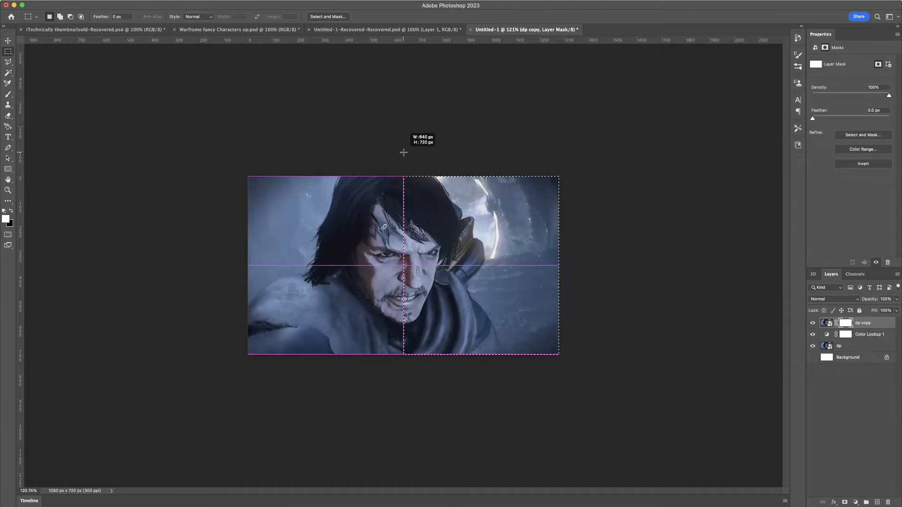
left_click_drag(403, 152, 404, 153)
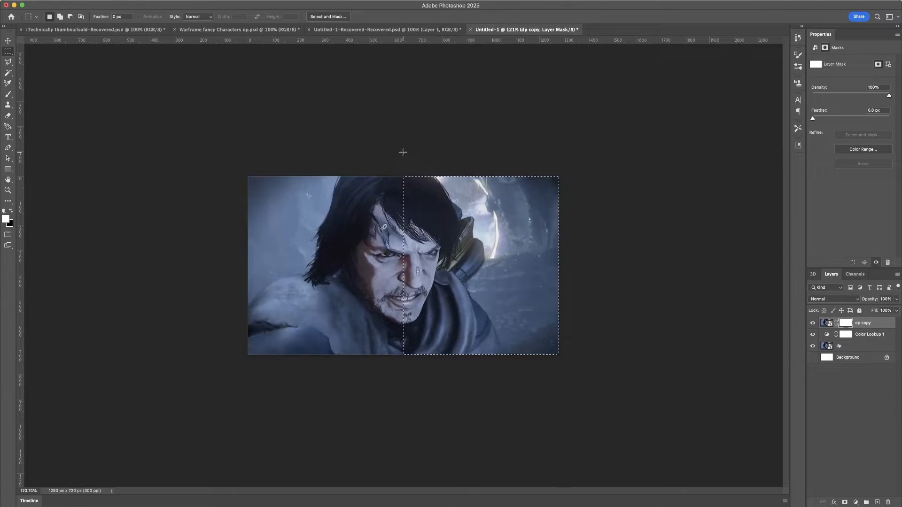
key("BackSpace")
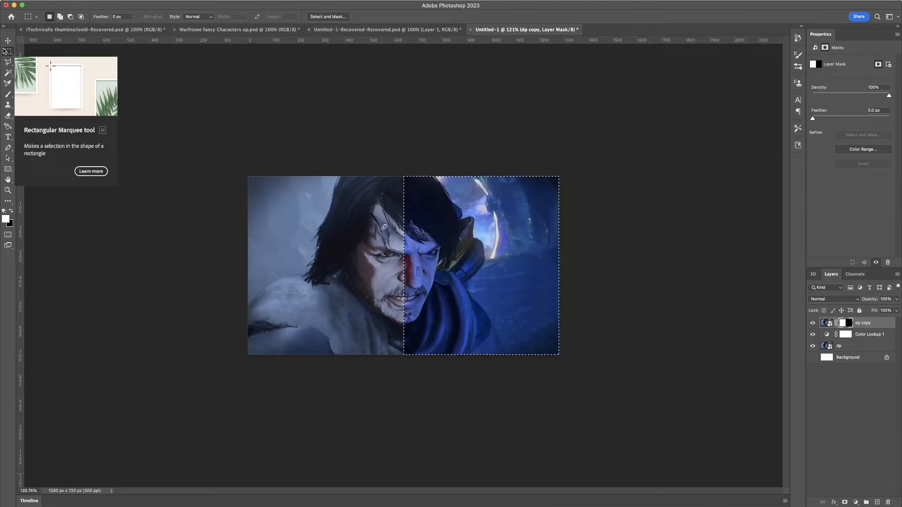
key("super+d")
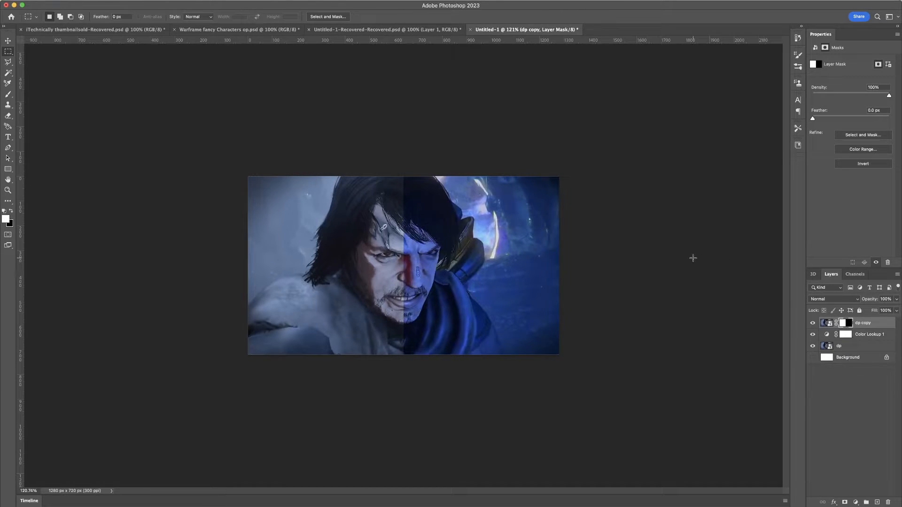
Invert the dp copy layer mask to swap the original and graded halves, and invert it back.
left_click(103, 2)
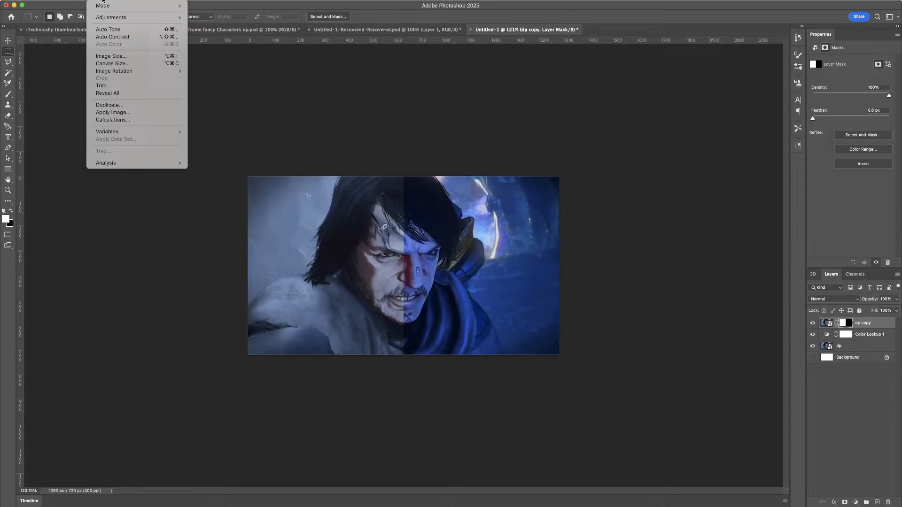
mouse_move(124, 8)
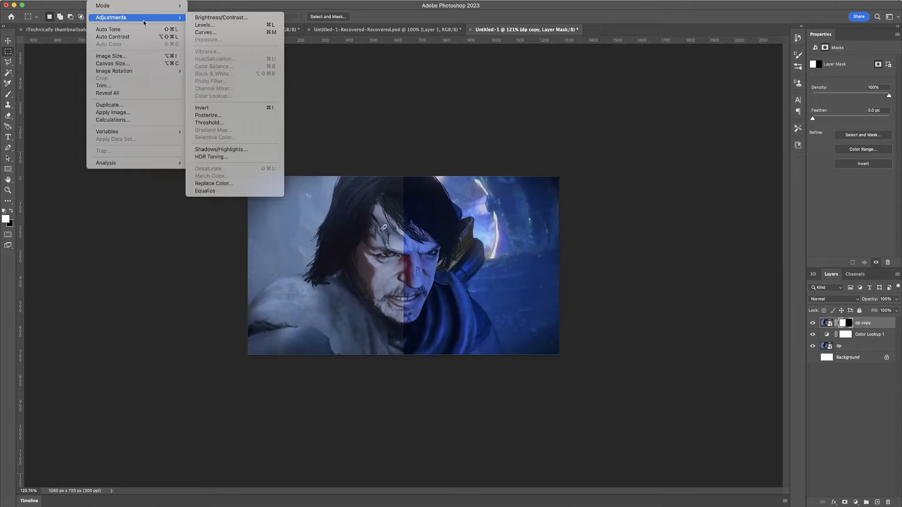
left_click(253, 109)
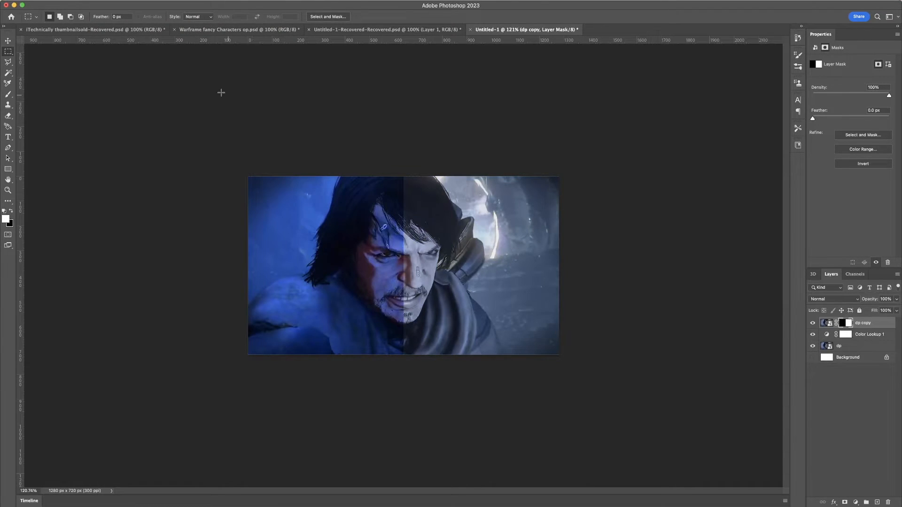
left_click(101, 2)
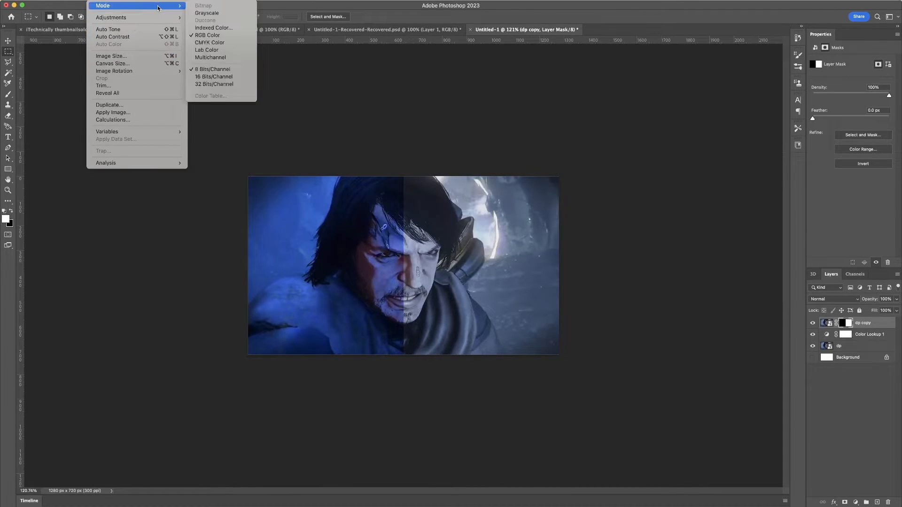
mouse_move(163, 20)
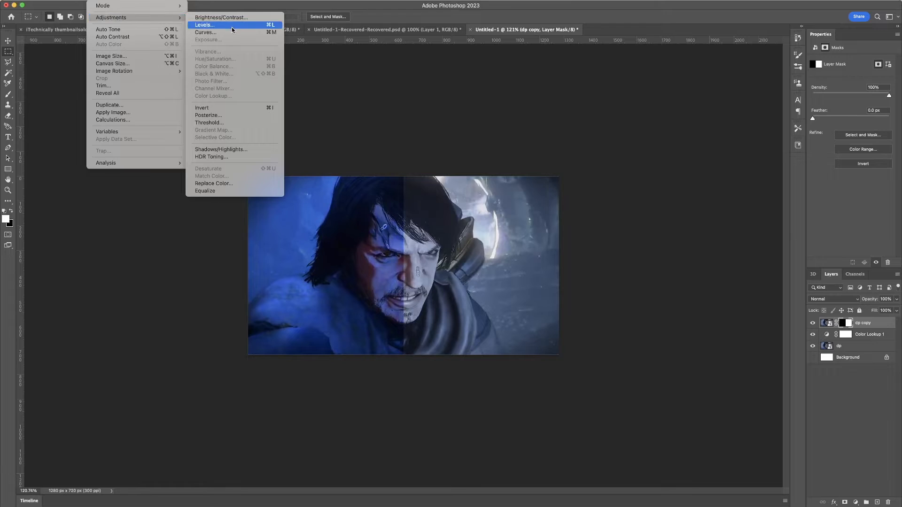
left_click(217, 113)
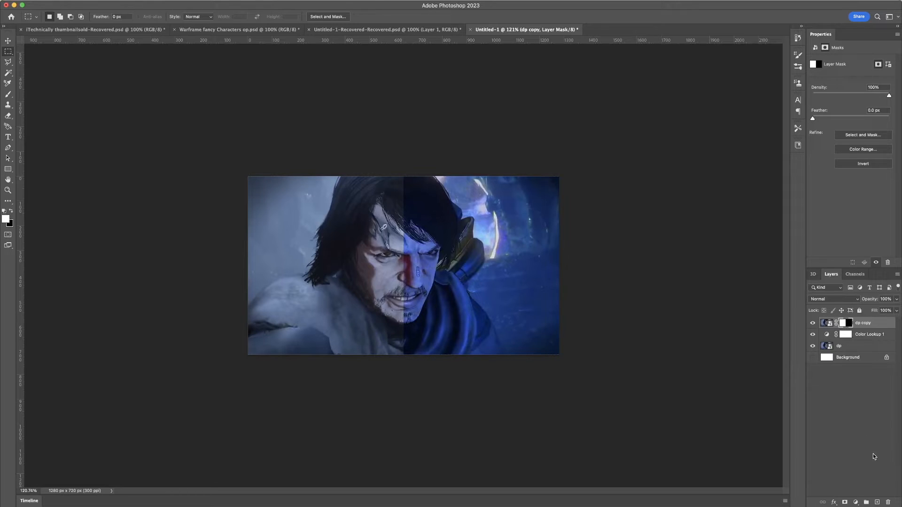
On a new layer, draw a vertical white line about 763 px long with 1 px weight and no stroke along the split between the halves.
left_click(876, 502)
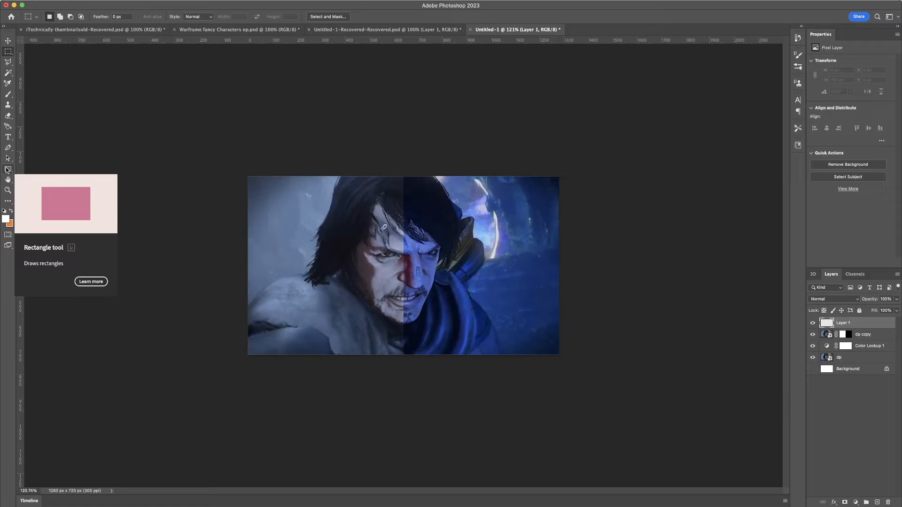
right_click(7, 170)
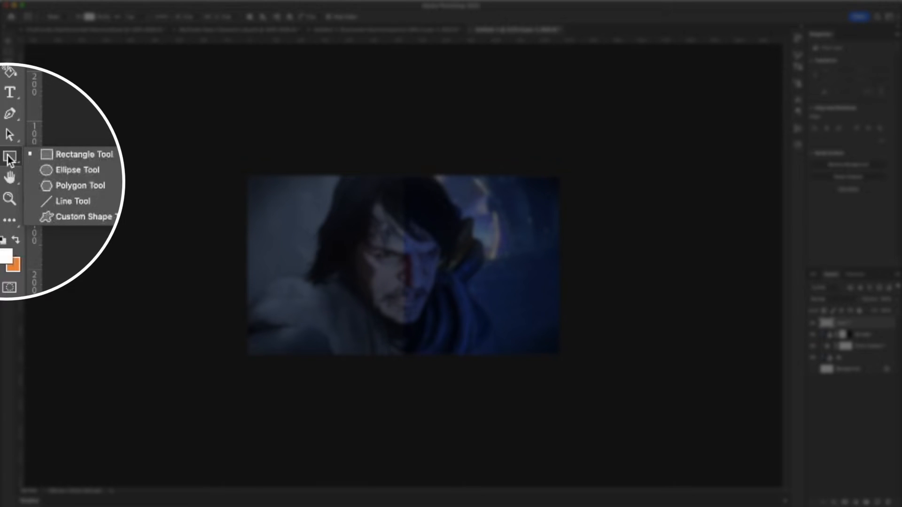
left_click(68, 203)
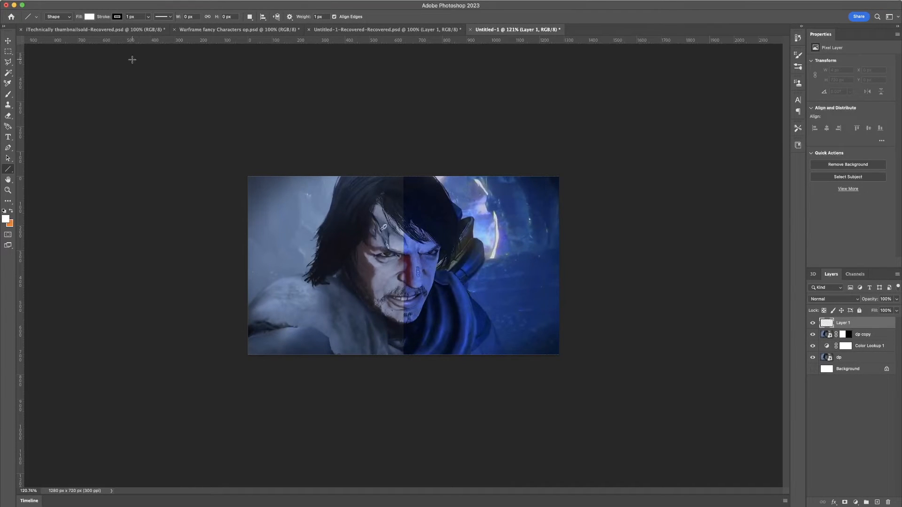
left_click(116, 18)
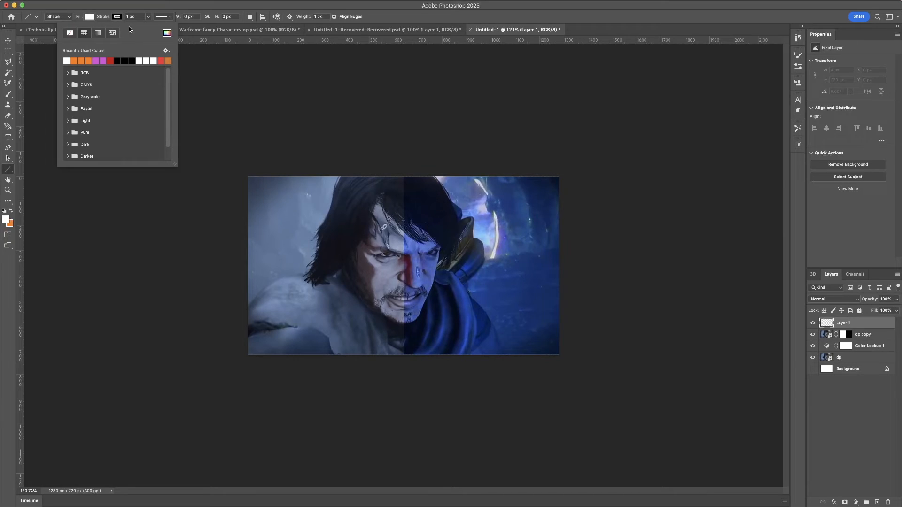
left_click(70, 33)
left_click(115, 17)
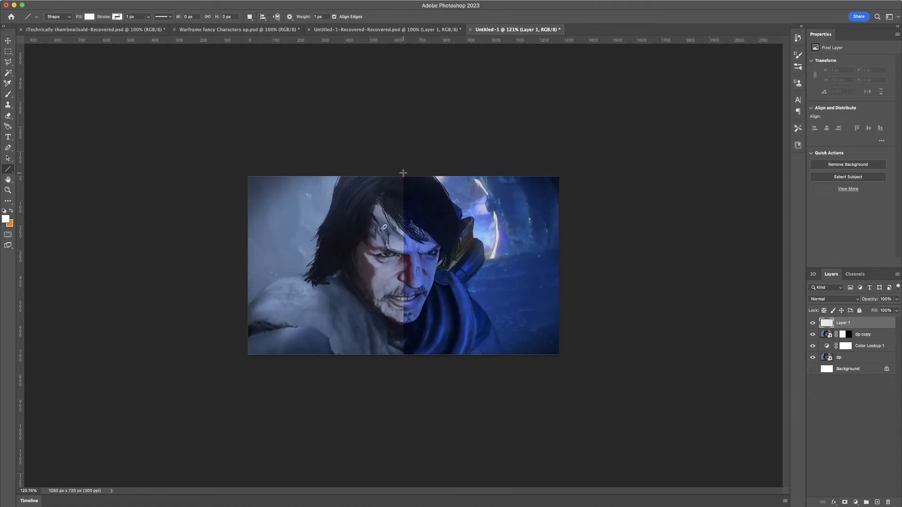
left_click_drag(402, 173, 389, 349)
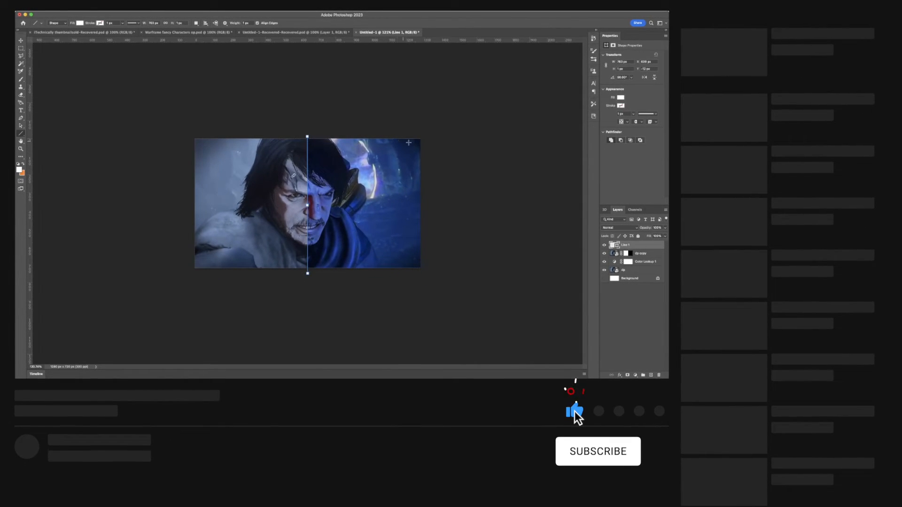
Undo the last appearance change to the dividing line and select the Line 1 layer.
key("v")
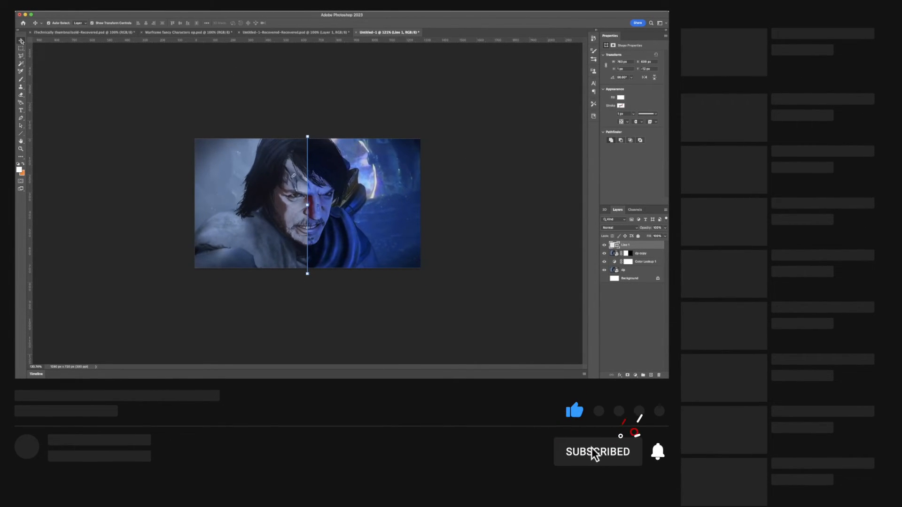
left_click(409, 122)
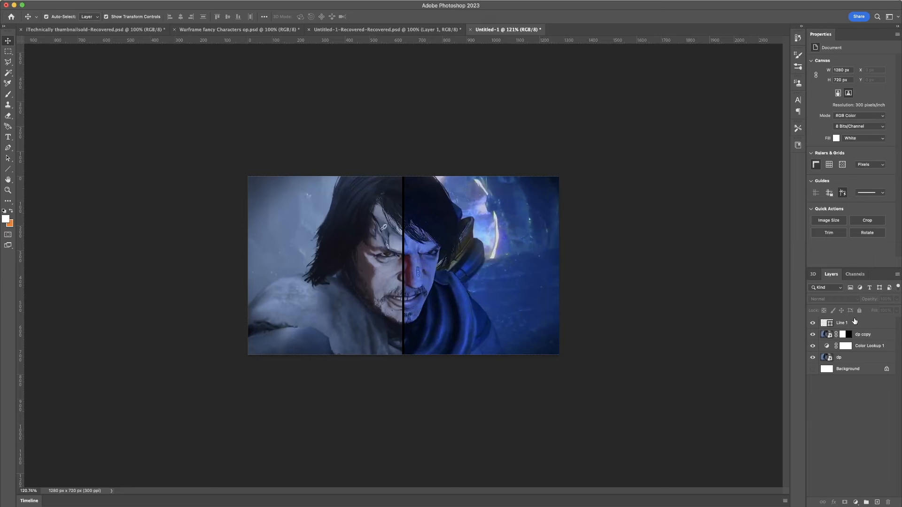
key("super+z")
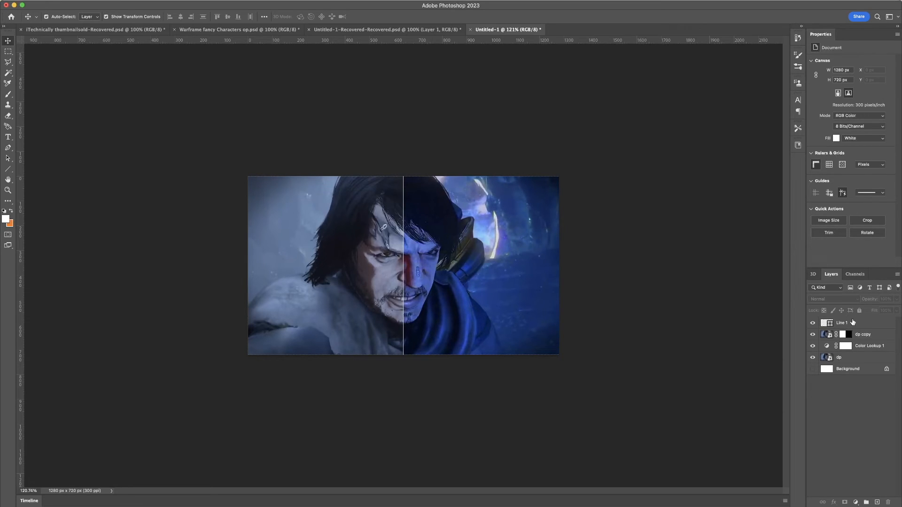
left_click(864, 323)
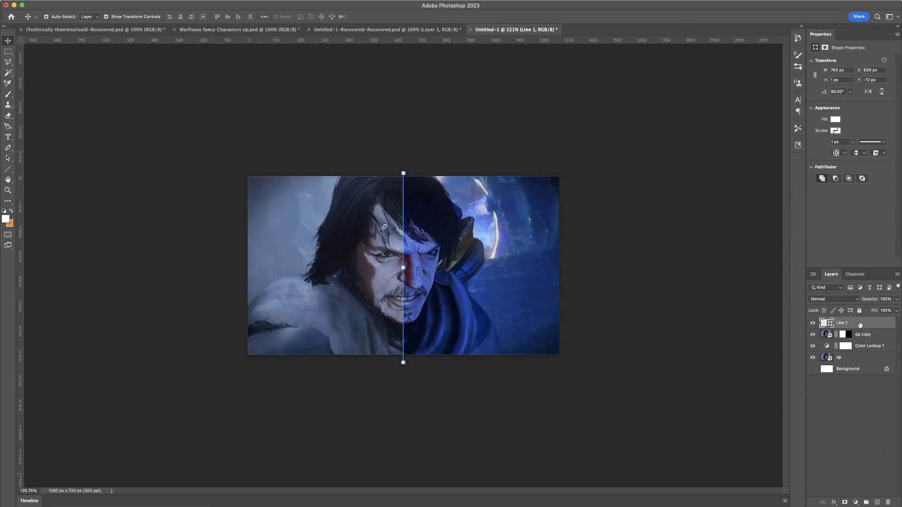